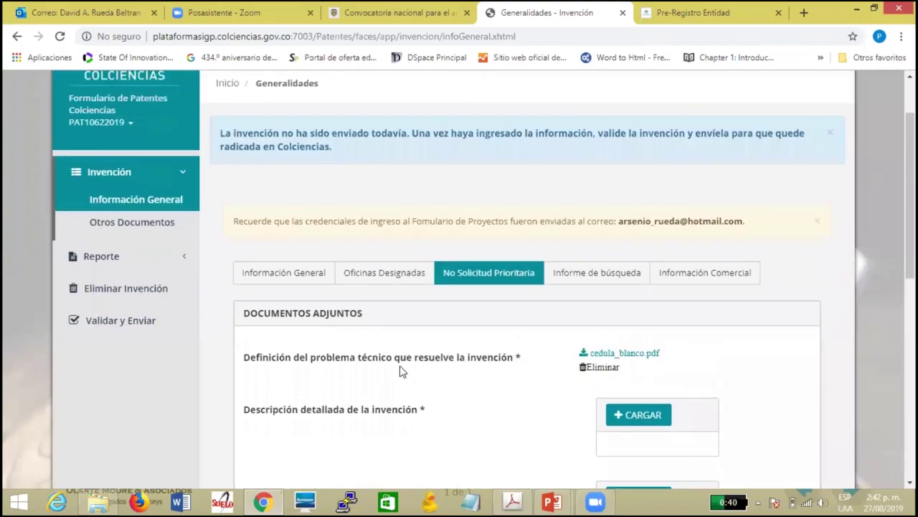
Log out of the current invention's session in the patent form.
scroll(400, 371, down, 3)
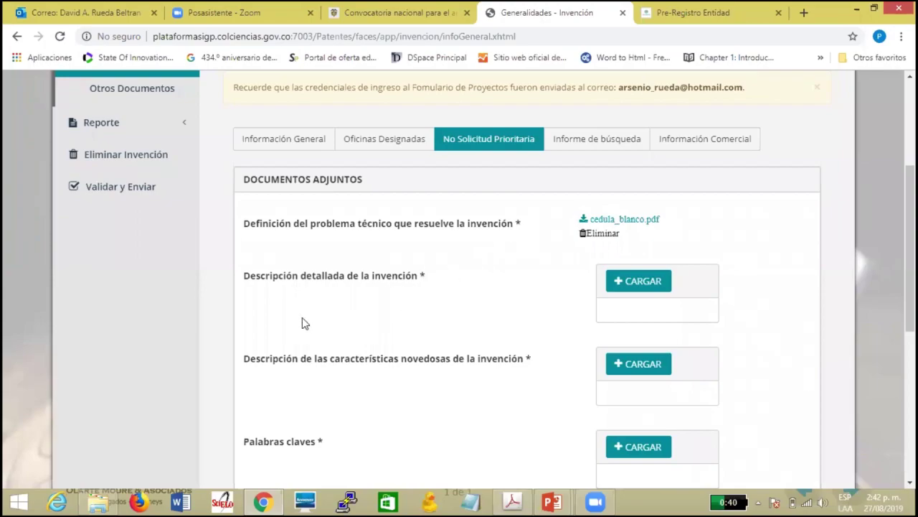
scroll(301, 322, up, 1)
scroll(287, 316, up, 2)
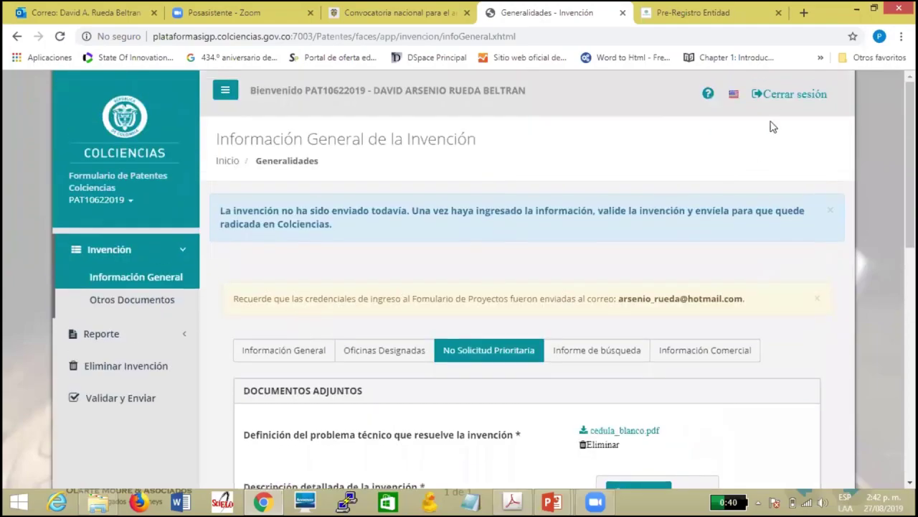
click(789, 94)
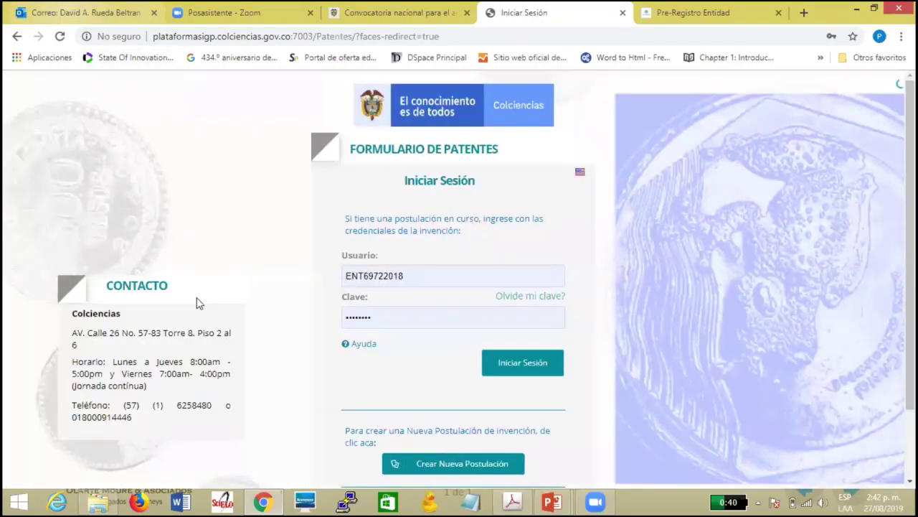
Switch to the Outlook inbox, open the message "Creación Invención : Registro Test para Invención" and copy the username from it.
click(69, 14)
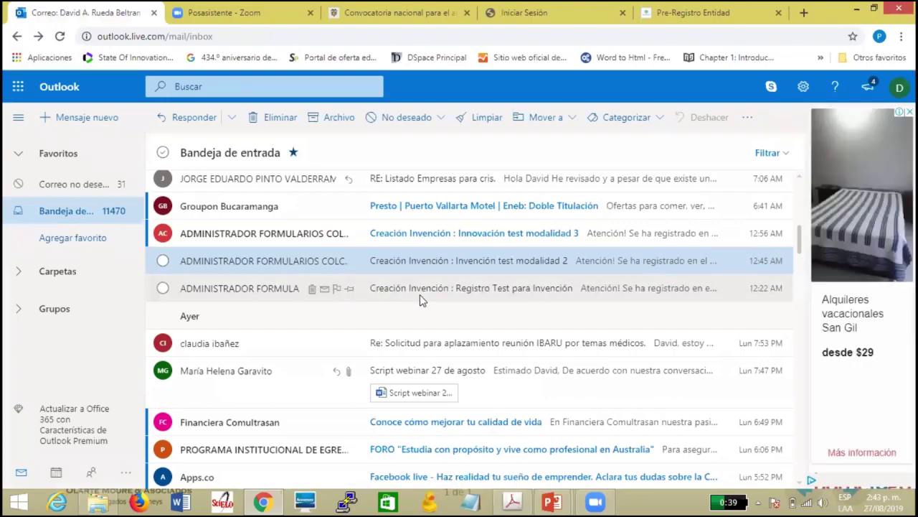
click(420, 291)
scroll(403, 325, down, 2)
drag(266, 277, 321, 275)
right_click(321, 275)
click(324, 288)
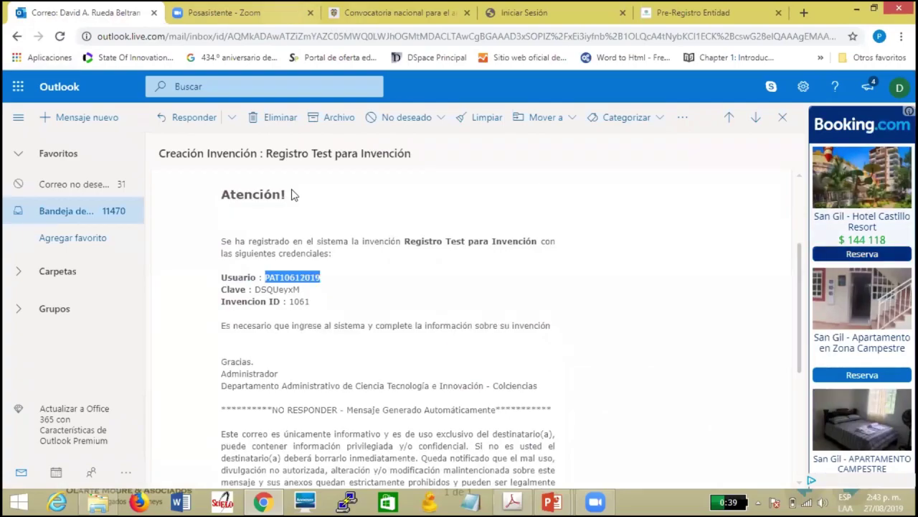
Return to the Formulario de Patentes login page and replace the Usuario entry with the copied username.
click(531, 12)
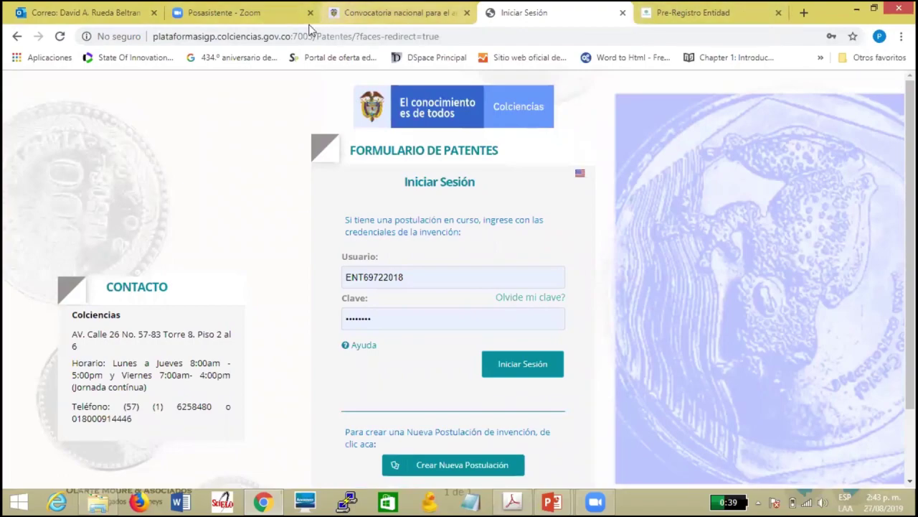
click(394, 13)
click(531, 13)
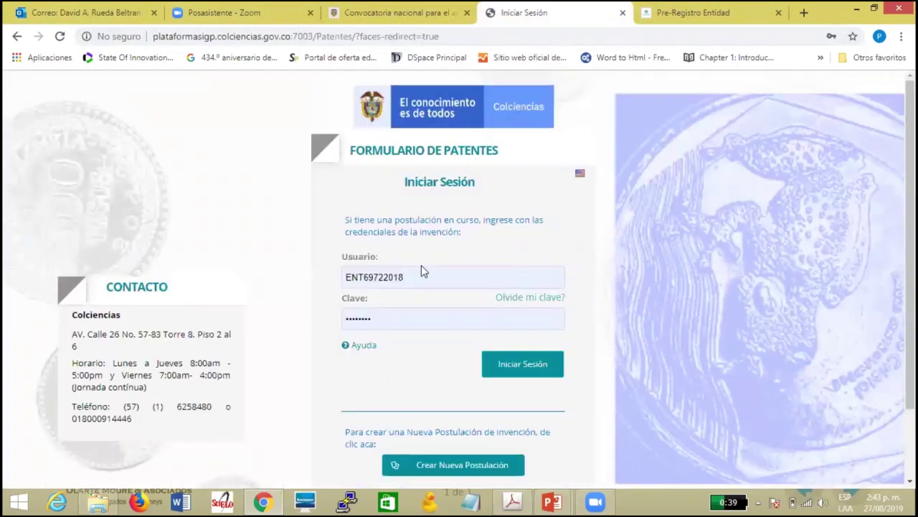
click(354, 277)
double_click(354, 276)
key(ctrl+v)
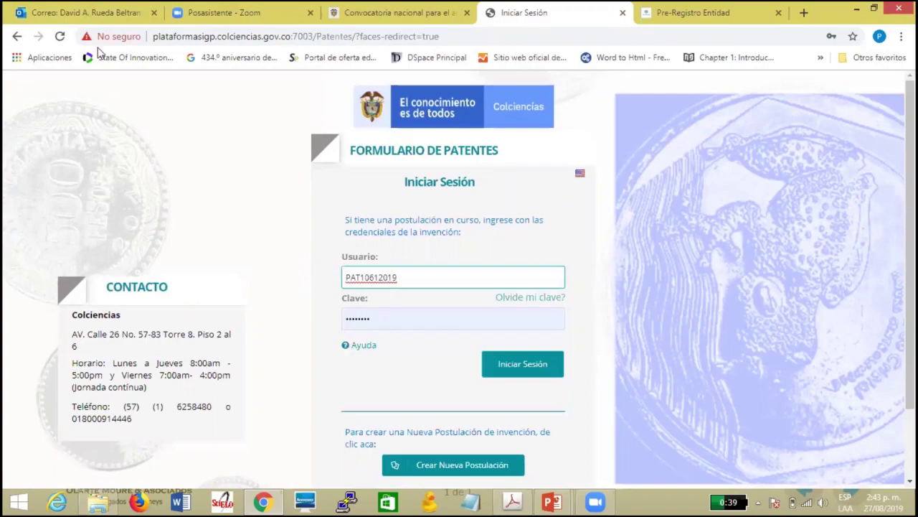
Copy the password from the registration e-mail, paste it into the Clave field of the patent form and log in.
click(78, 13)
drag(299, 289, 253, 292)
right_click(276, 286)
click(301, 296)
click(524, 13)
double_click(340, 326)
key(ctrl+v)
click(509, 363)
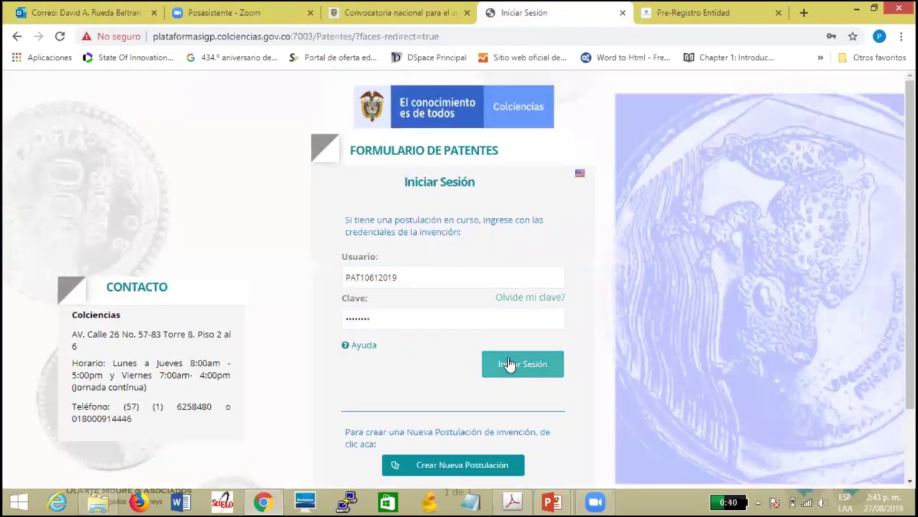
Go through the invention's general information and advance to the Datos de la Invención section.
scroll(713, 369, down, 4)
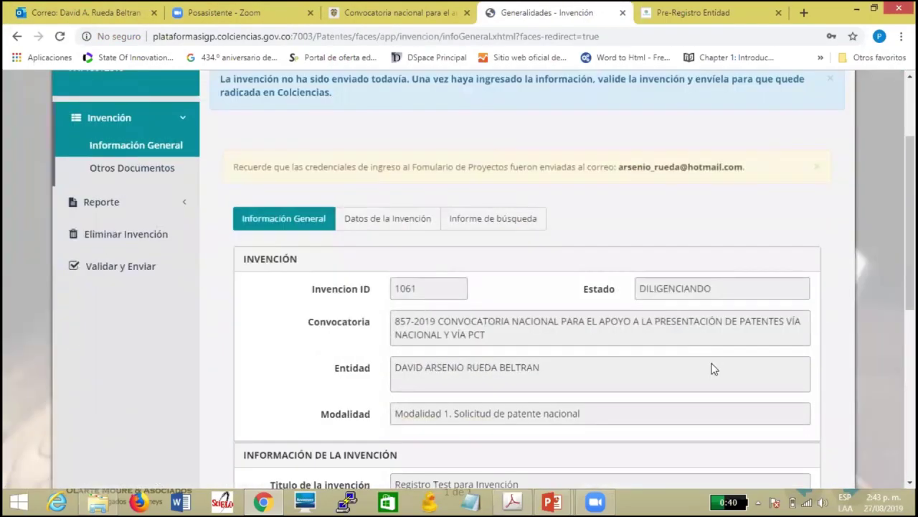
scroll(741, 422, down, 3)
click(784, 420)
Examine the required attachments in Datos de la Invención, from the technical problem definition to the declaration of the parties and ownership.
scroll(432, 275, down, 1)
scroll(432, 275, up, 5)
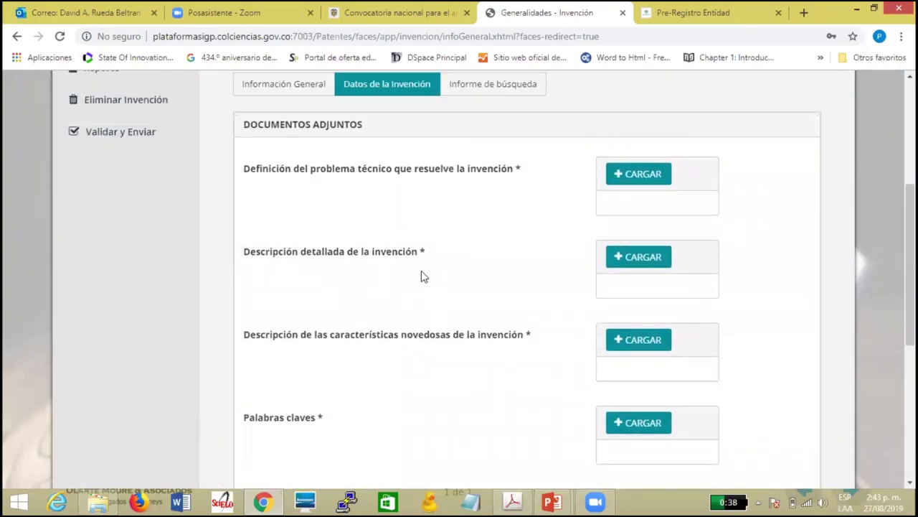
scroll(176, 296, down, 1)
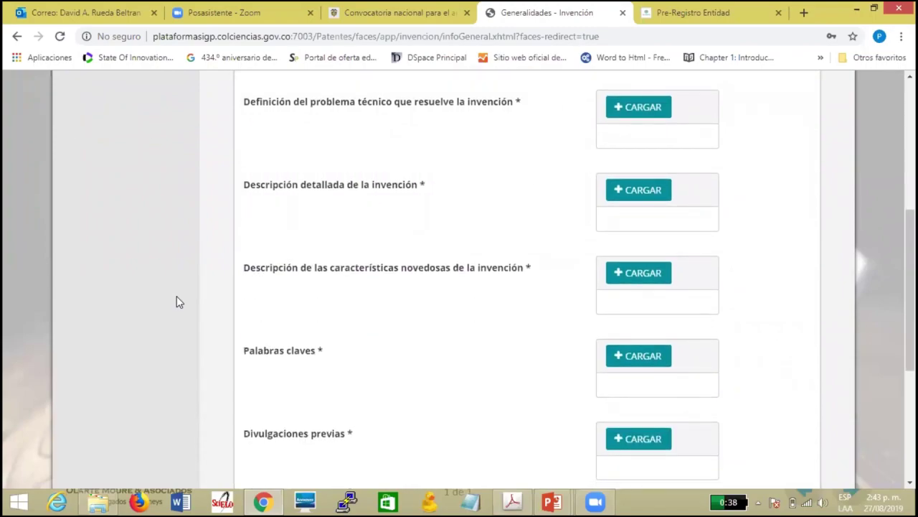
scroll(177, 301, down, 1)
scroll(215, 302, up, 5)
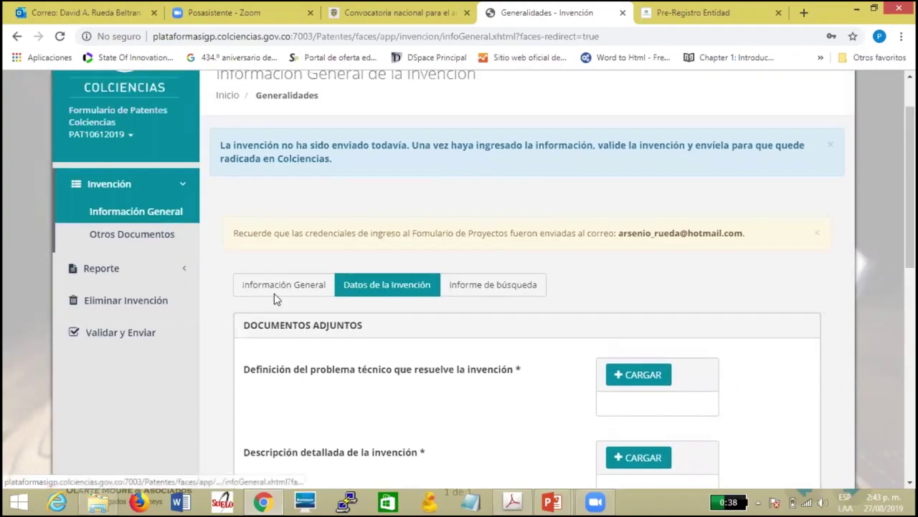
scroll(231, 307, down, 2)
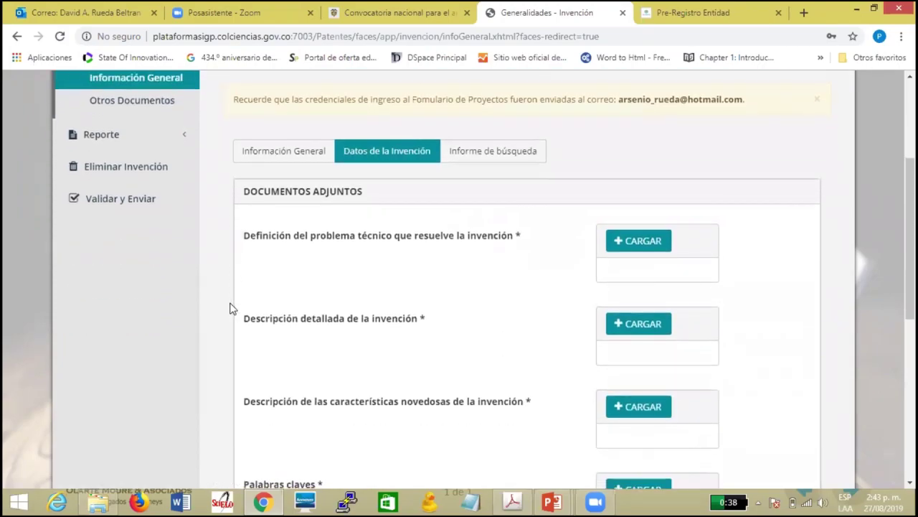
scroll(229, 308, down, 1)
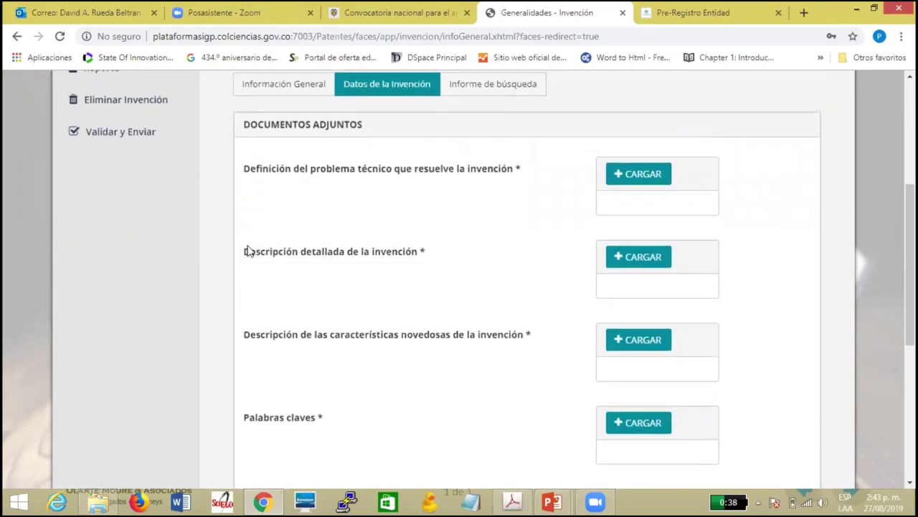
scroll(188, 266, down, 1)
scroll(170, 301, down, 1)
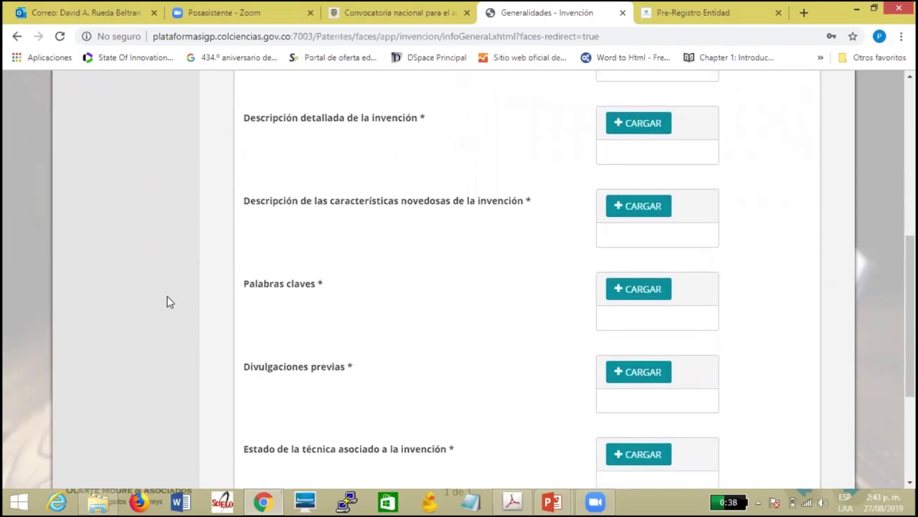
scroll(167, 302, down, 1)
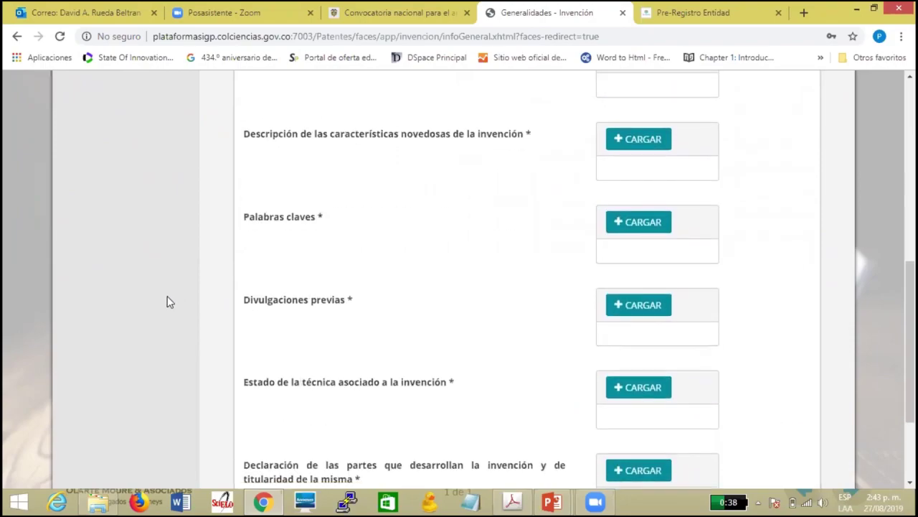
scroll(167, 301, up, 3)
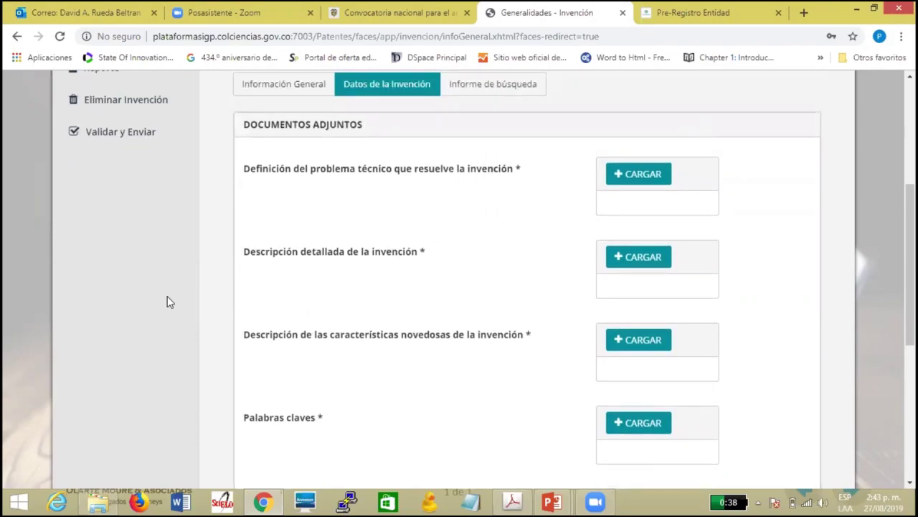
scroll(167, 297, down, 1)
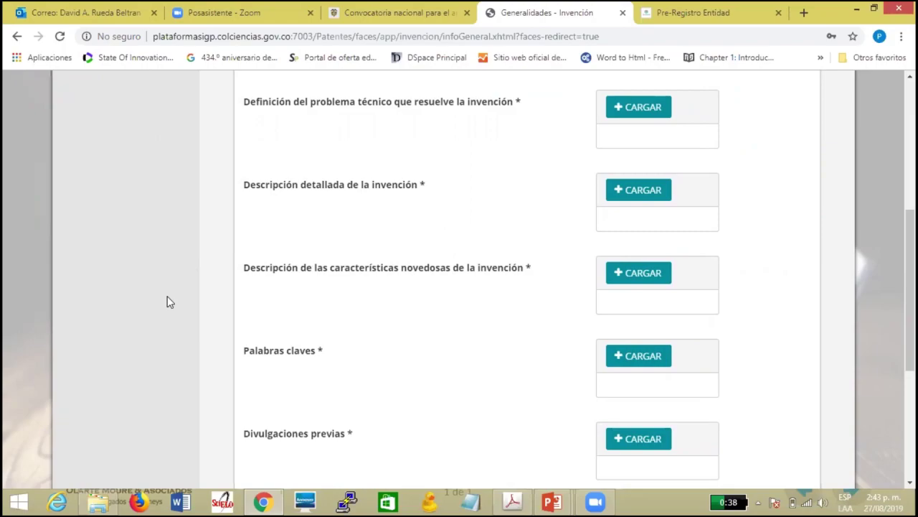
scroll(167, 302, up, 1)
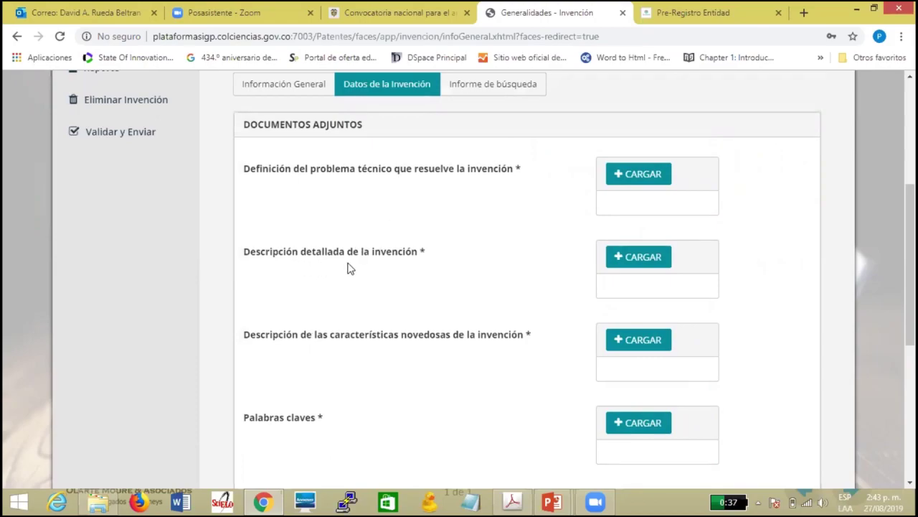
scroll(347, 267, down, 2)
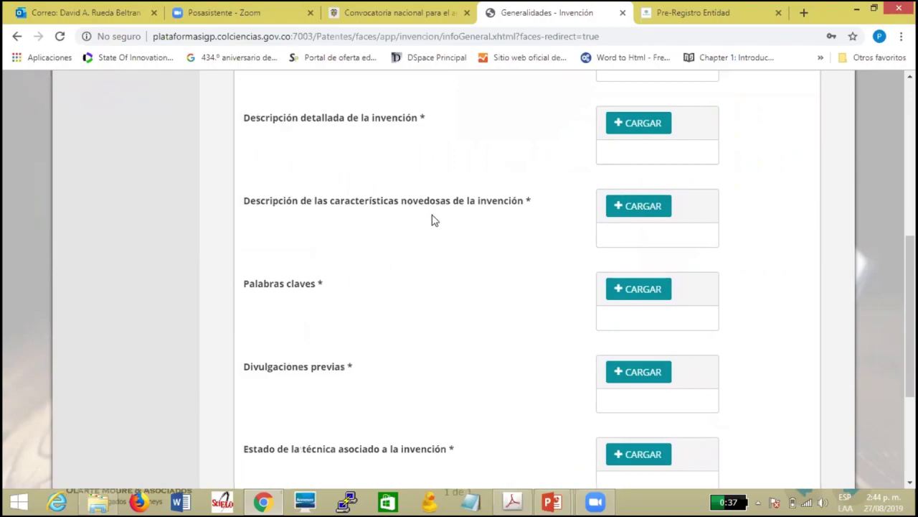
scroll(355, 248, down, 1)
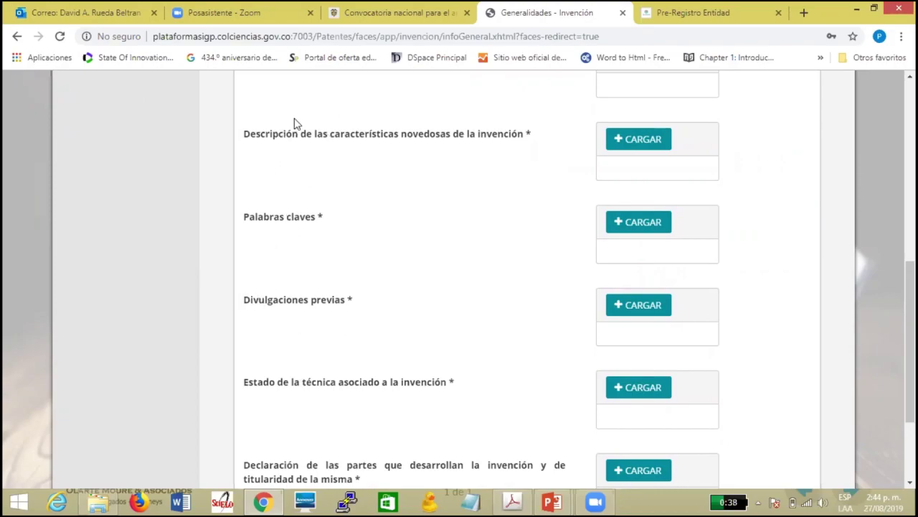
scroll(303, 203, up, 1)
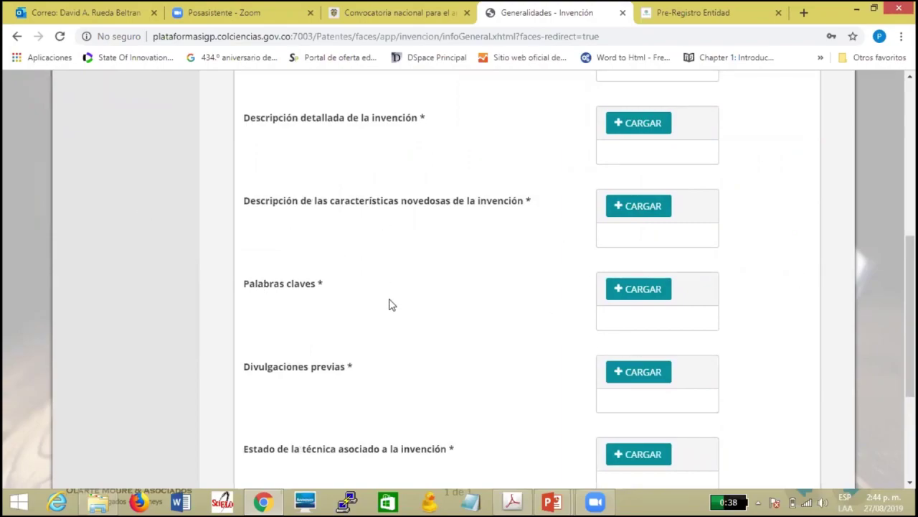
scroll(385, 299, up, 2)
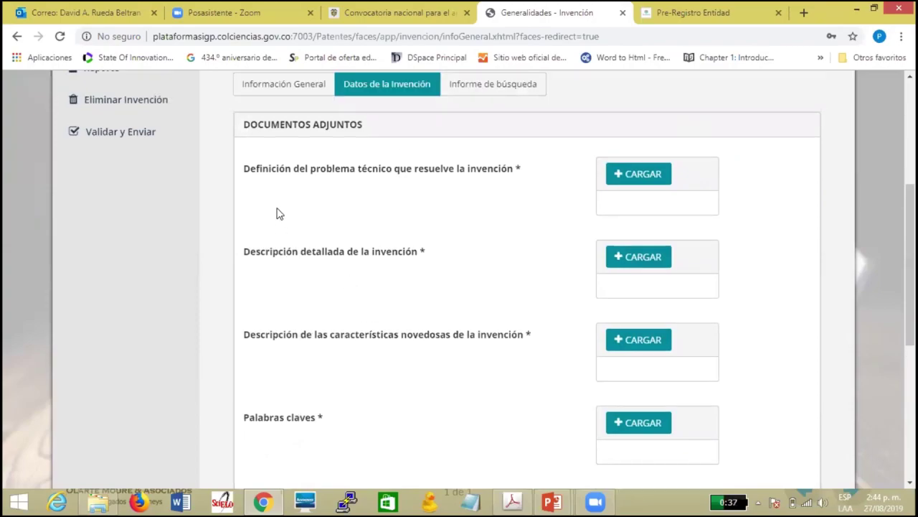
scroll(278, 209, down, 1)
scroll(271, 168, up, 1)
scroll(249, 266, down, 5)
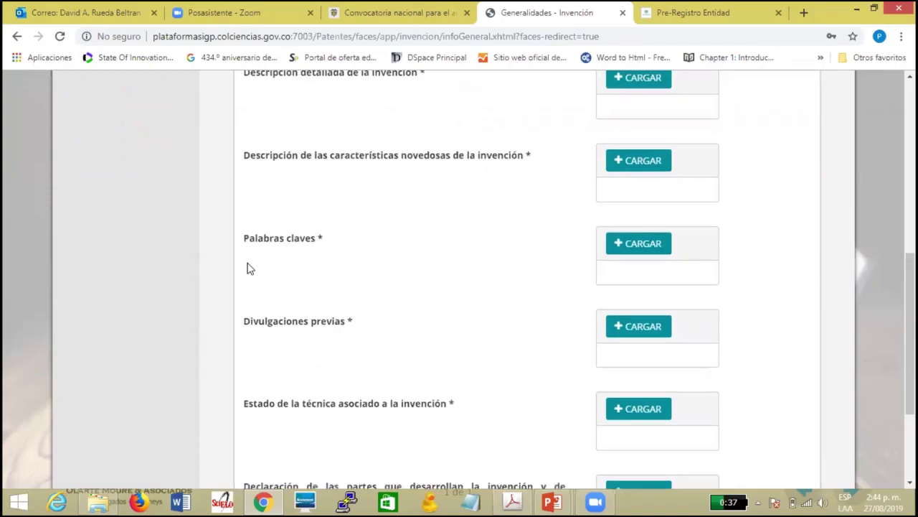
scroll(248, 268, up, 5)
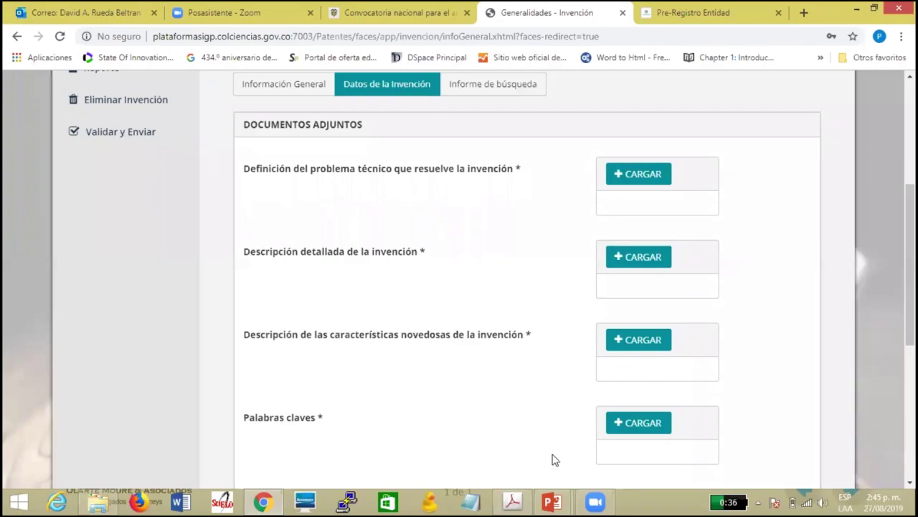
Switch to the PPT Webinar 27 de agosto presentation in PowerPoint.
mouse_move(551, 500)
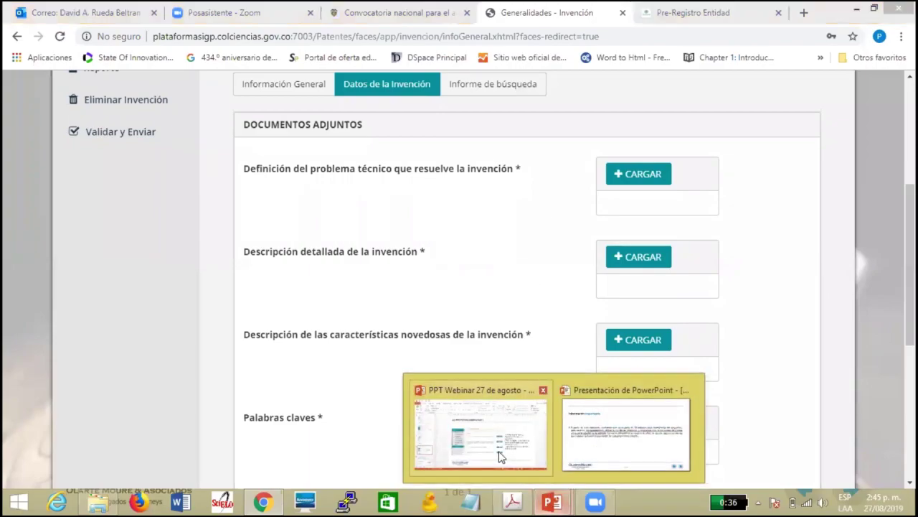